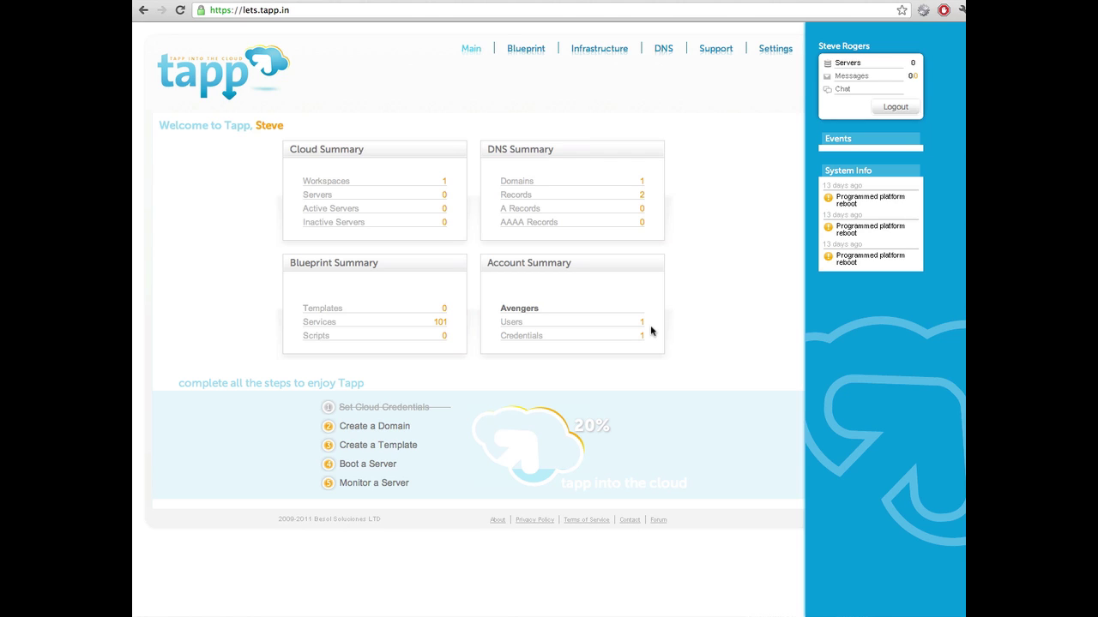
# - Create a blueprint template named Wordpress Template using the Ubuntu 10.04 Lucid Lynx x86_64 generic image
pyautogui.click(379, 448)
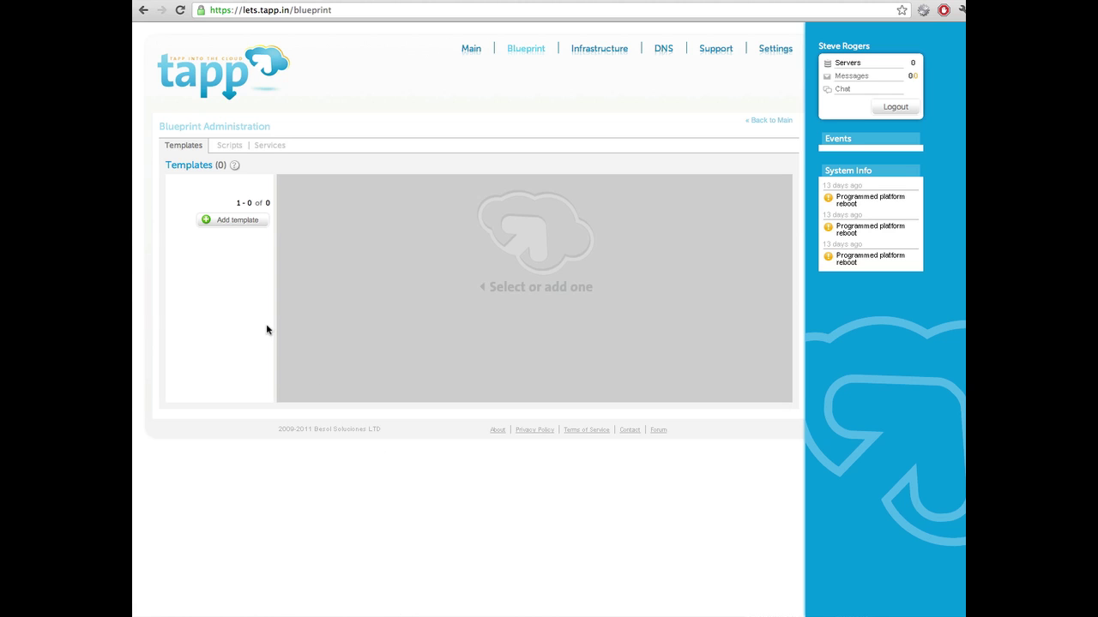
pyautogui.click(237, 221)
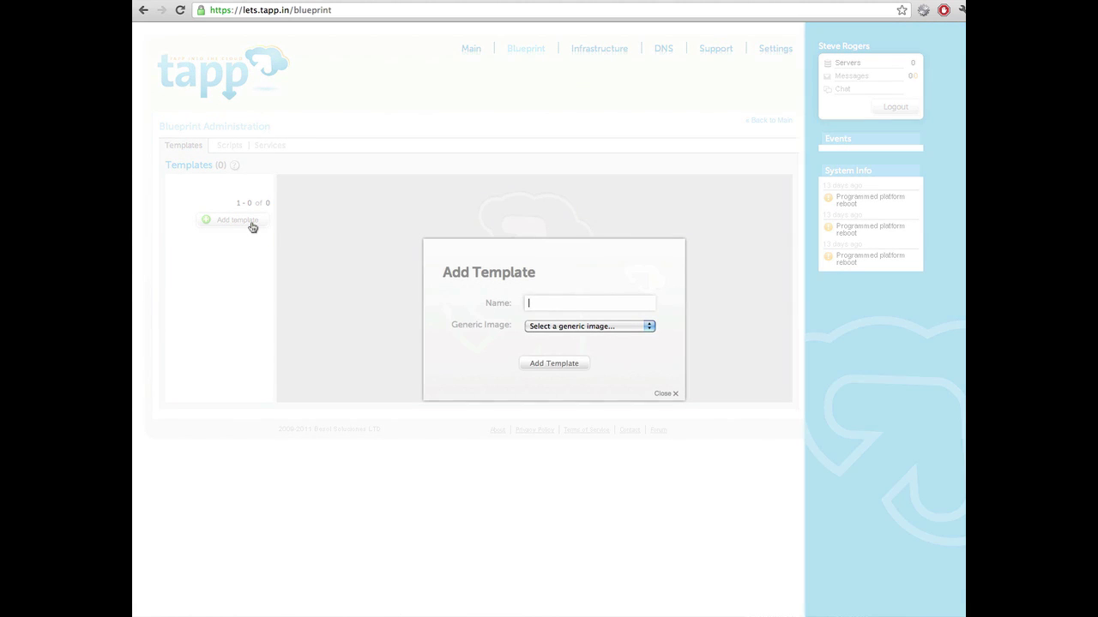
pyautogui.write('Wordpress Template')
pyautogui.click(537, 325)
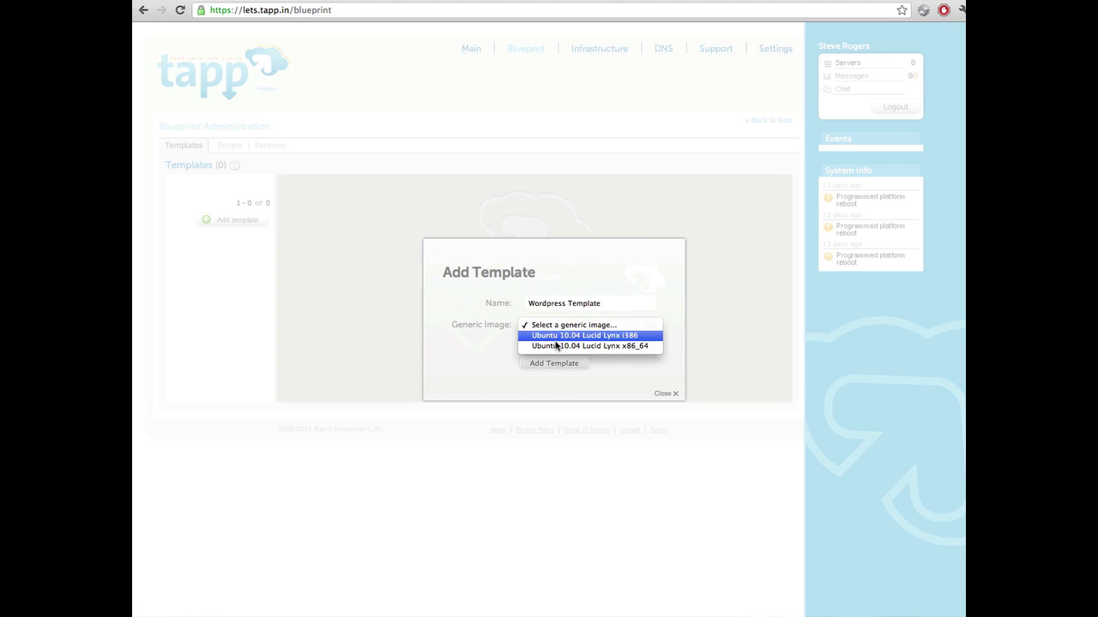
pyautogui.click(556, 346)
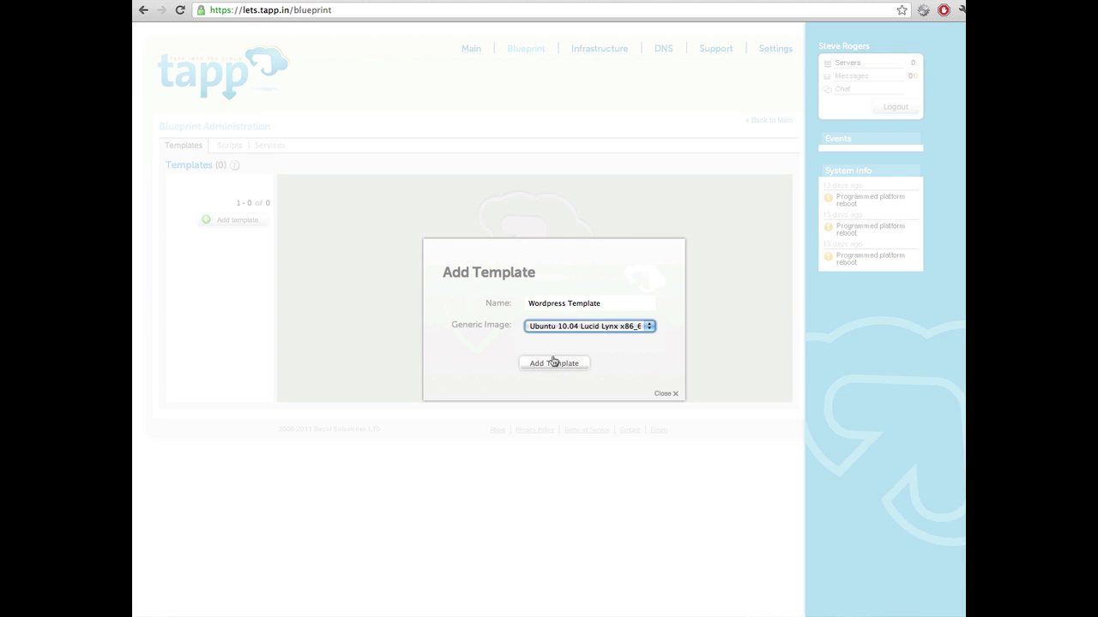
pyautogui.click(553, 364)
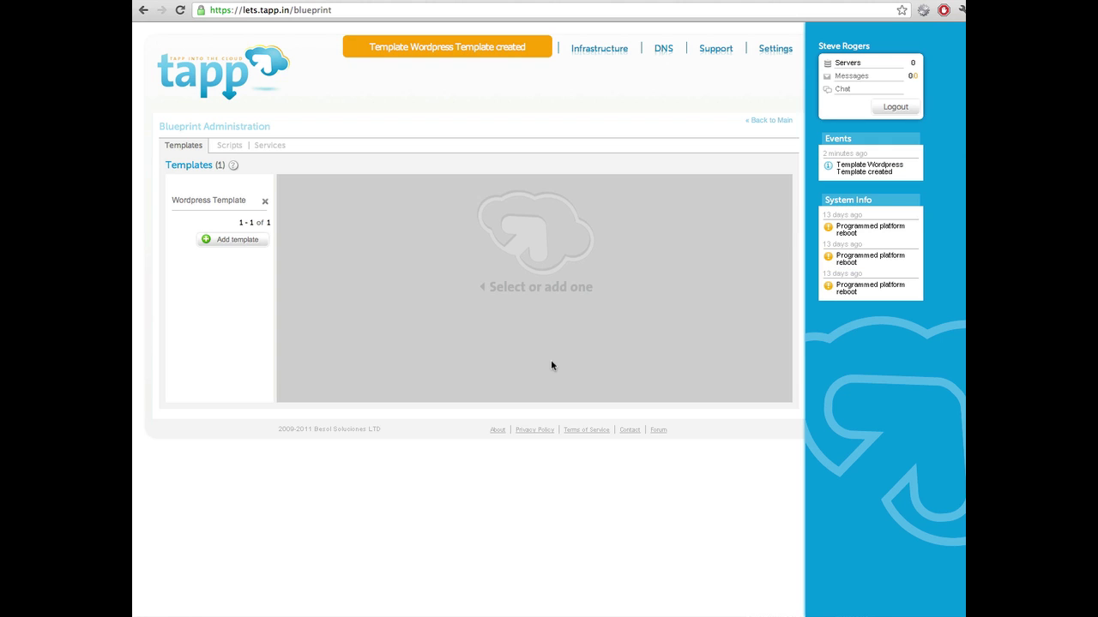
# - Add the wordpress recipe from the web category to the Wordpress Template's run list and save the template
pyautogui.click(207, 202)
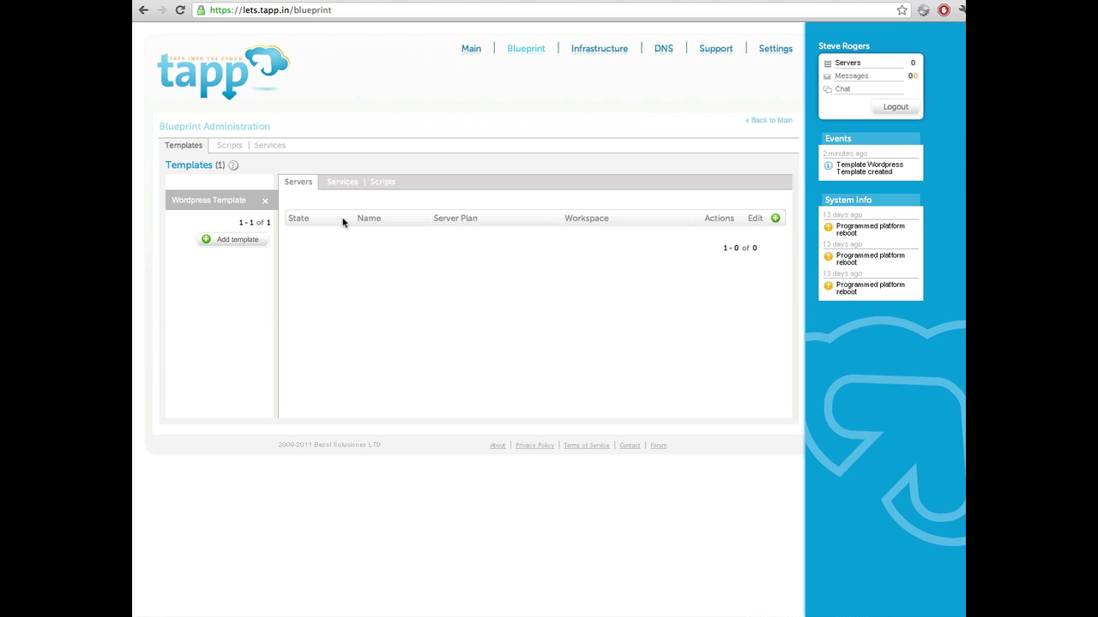
pyautogui.click(382, 184)
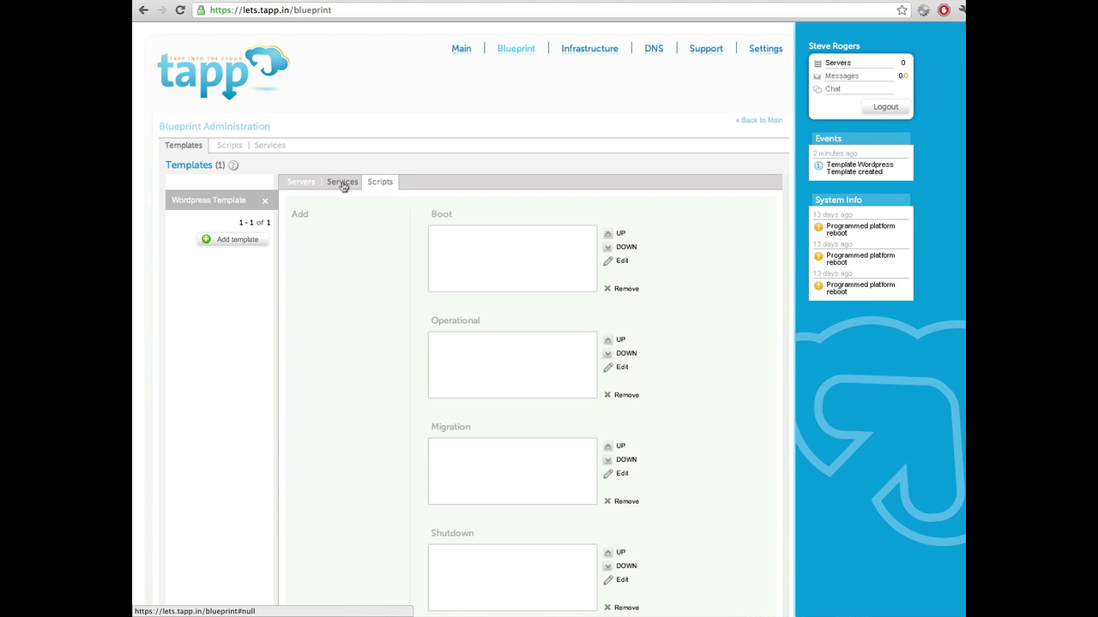
pyautogui.click(341, 184)
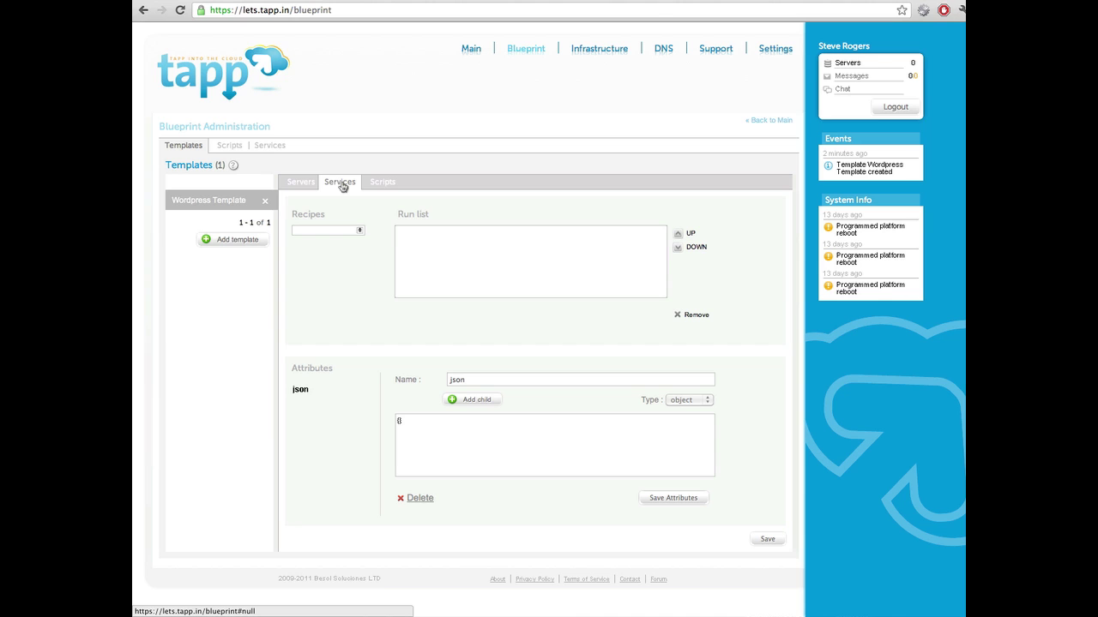
pyautogui.click(360, 231)
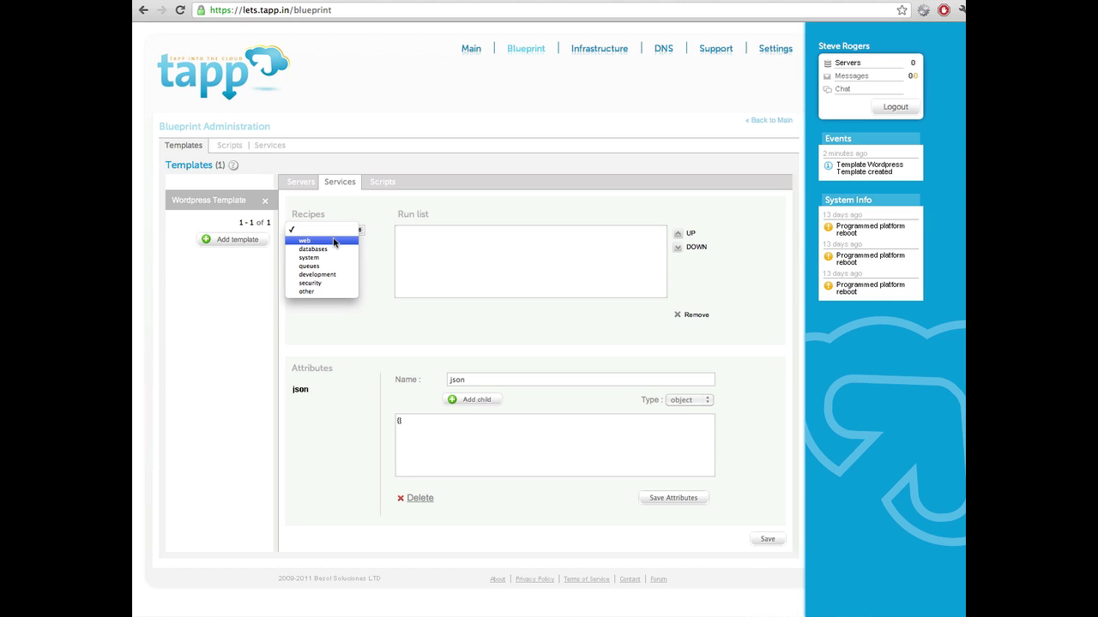
pyautogui.click(334, 242)
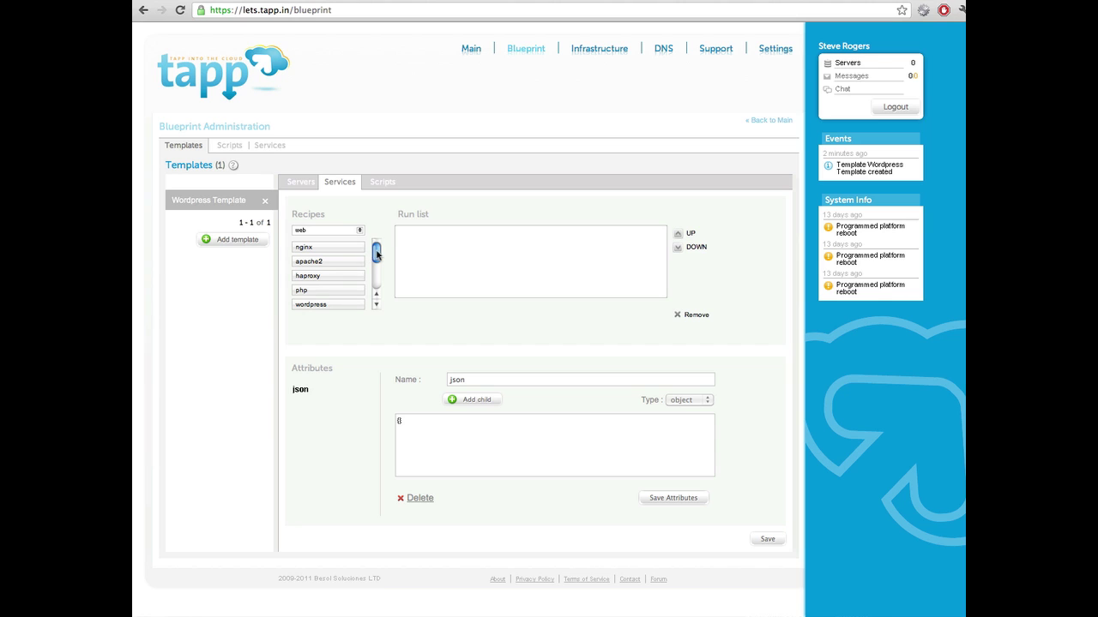
pyautogui.moveTo(378, 253); pyautogui.dragTo(344, 265)
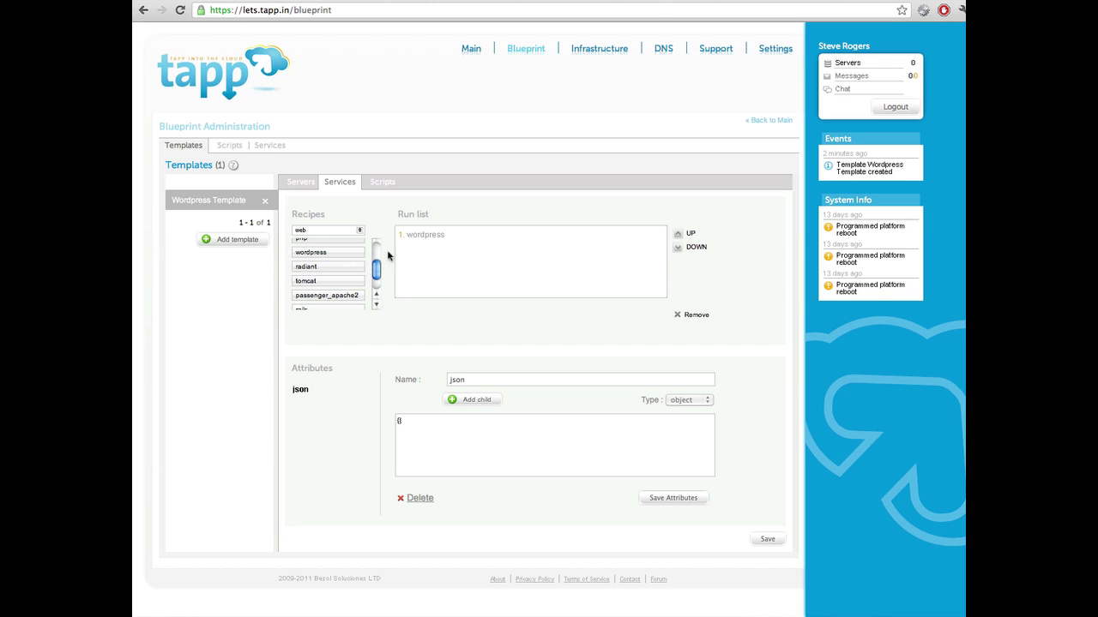
pyautogui.click(762, 539)
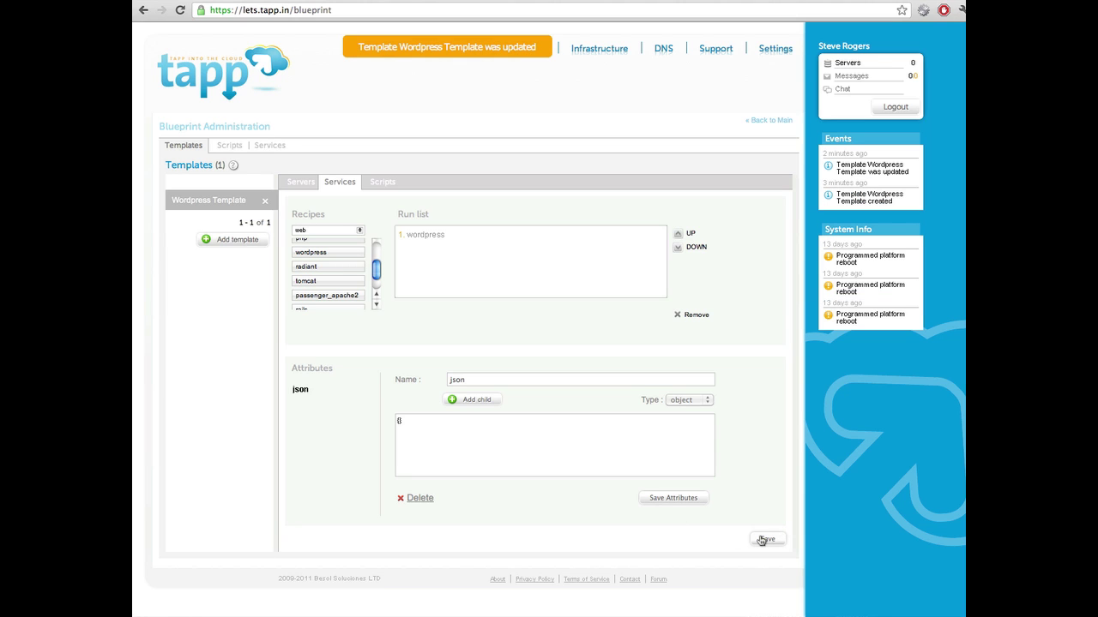
# - Start adding a server to the default workspace under Infrastructure, with both name and hostname set to blog
pyautogui.click(295, 183)
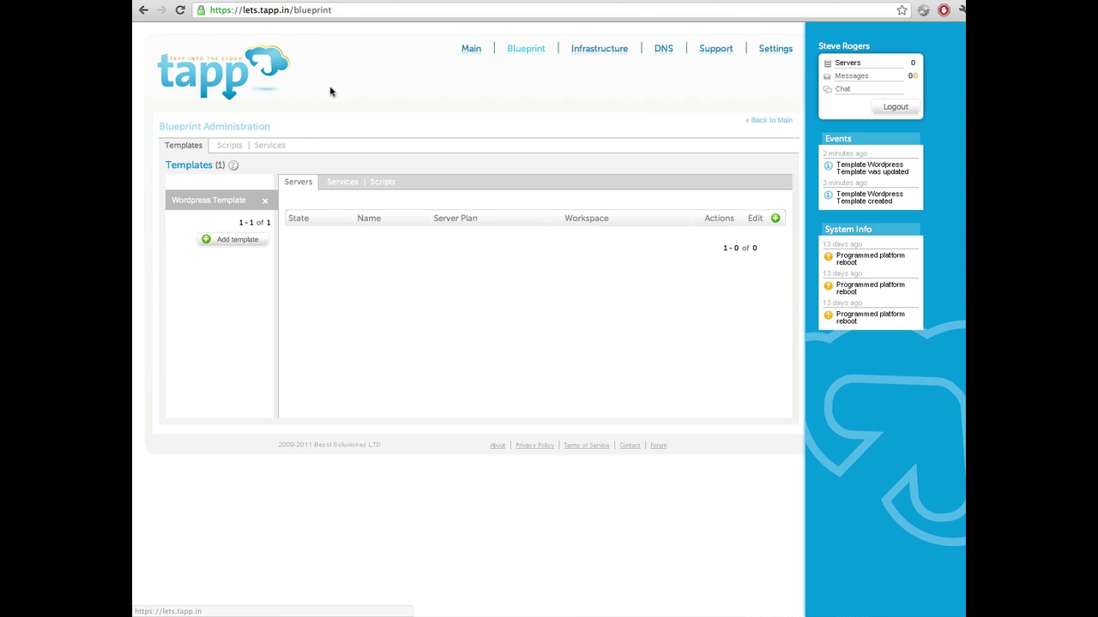
pyautogui.click(239, 73)
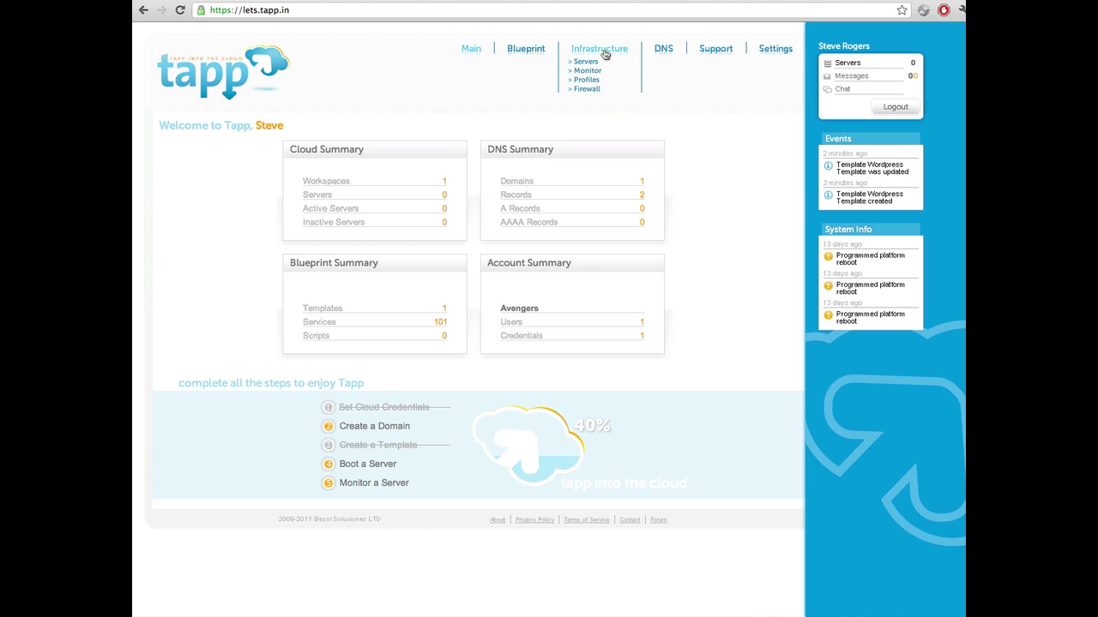
pyautogui.click(587, 62)
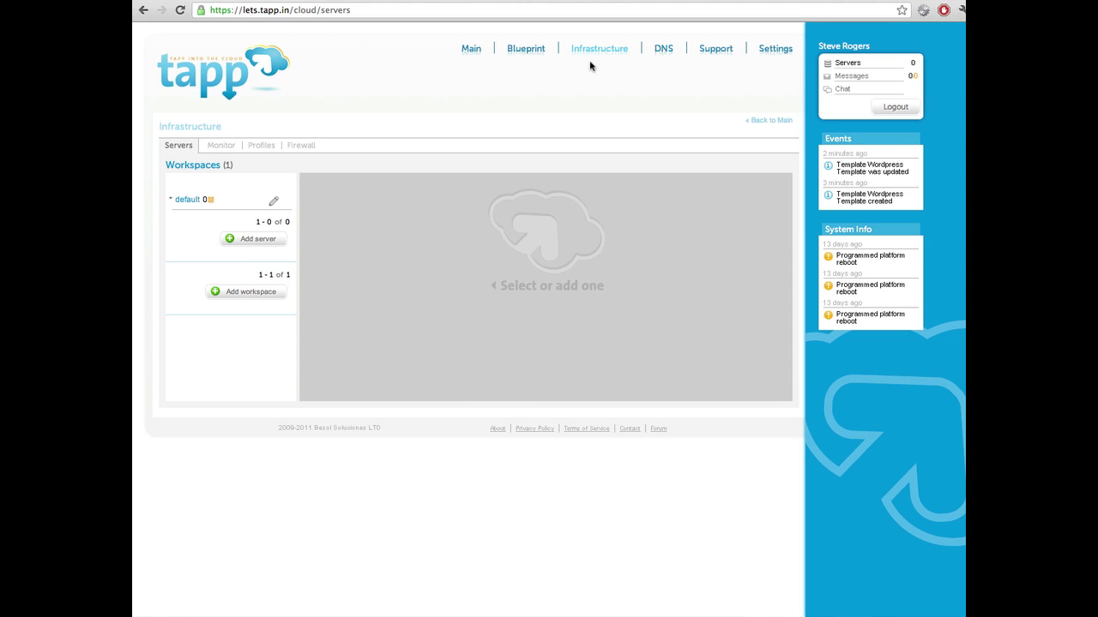
pyautogui.click(258, 238)
pyautogui.write('blog')
pyautogui.press('Tab')
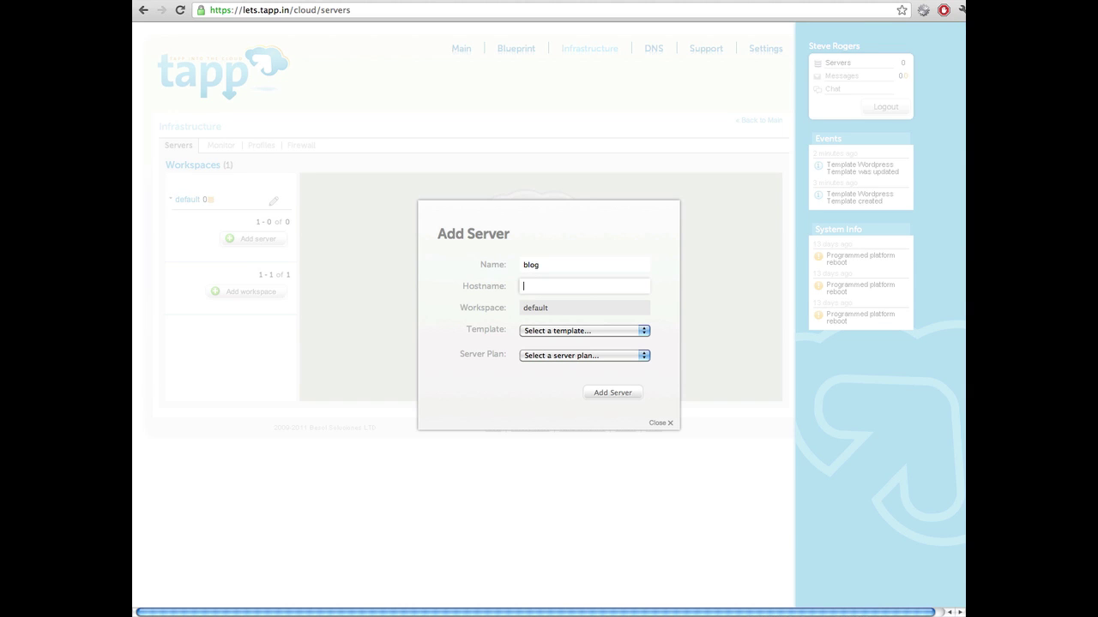
pyautogui.write('blog')
# - Assign the Wordpress Template and the AWS t1.micro - us-west-1c server plan, and create the server
pyautogui.click(537, 332)
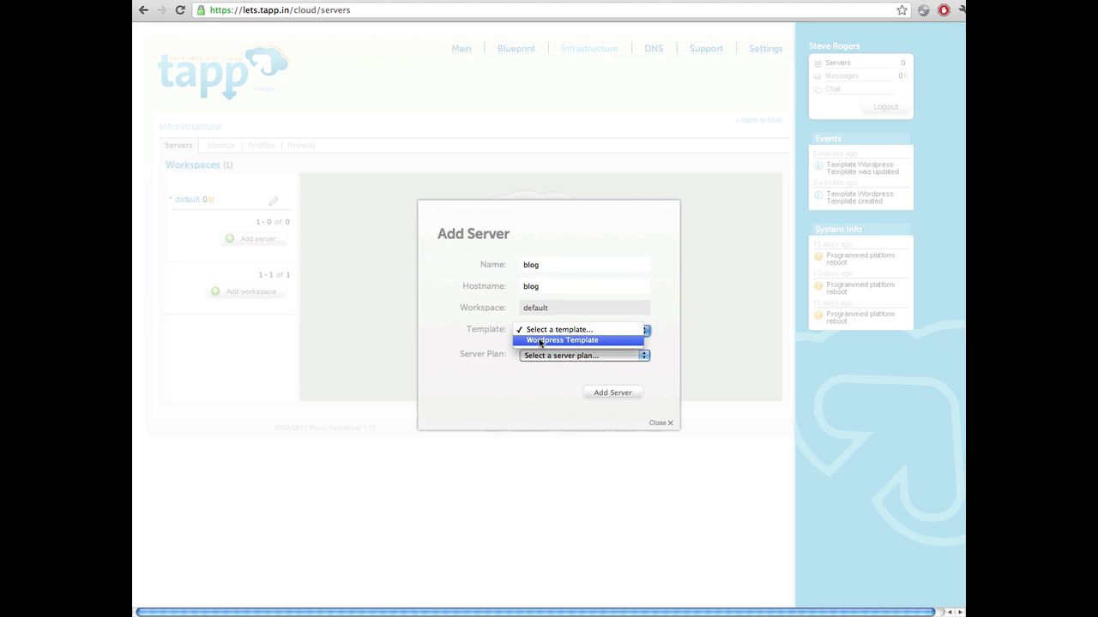
pyautogui.click(540, 341)
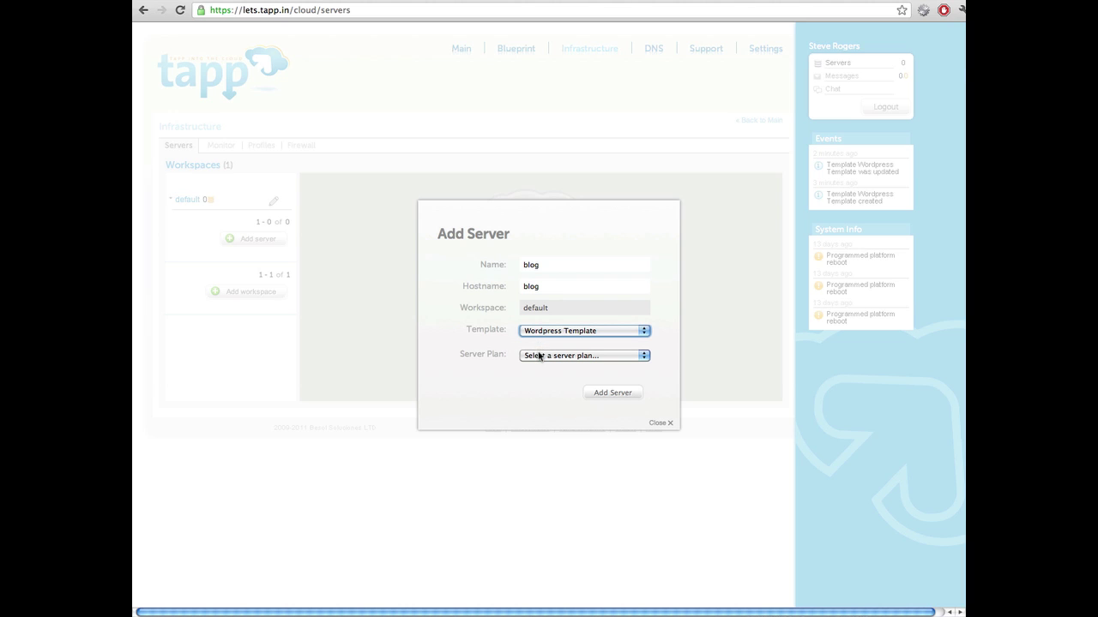
pyautogui.click(541, 356)
pyautogui.scroll(-10, 545, 378)
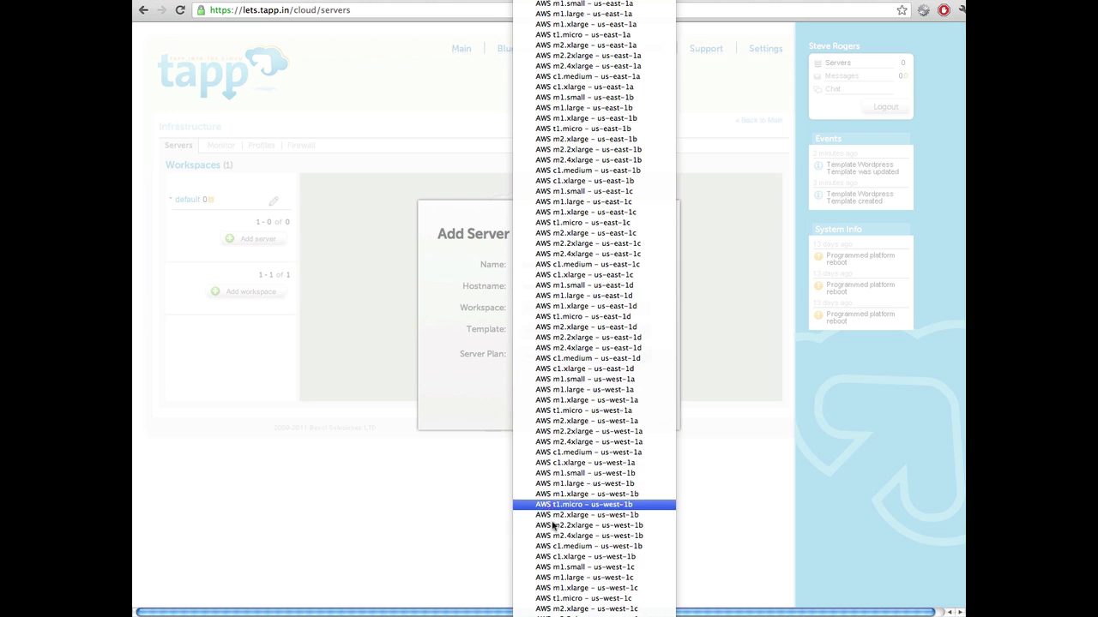
pyautogui.click(654, 600)
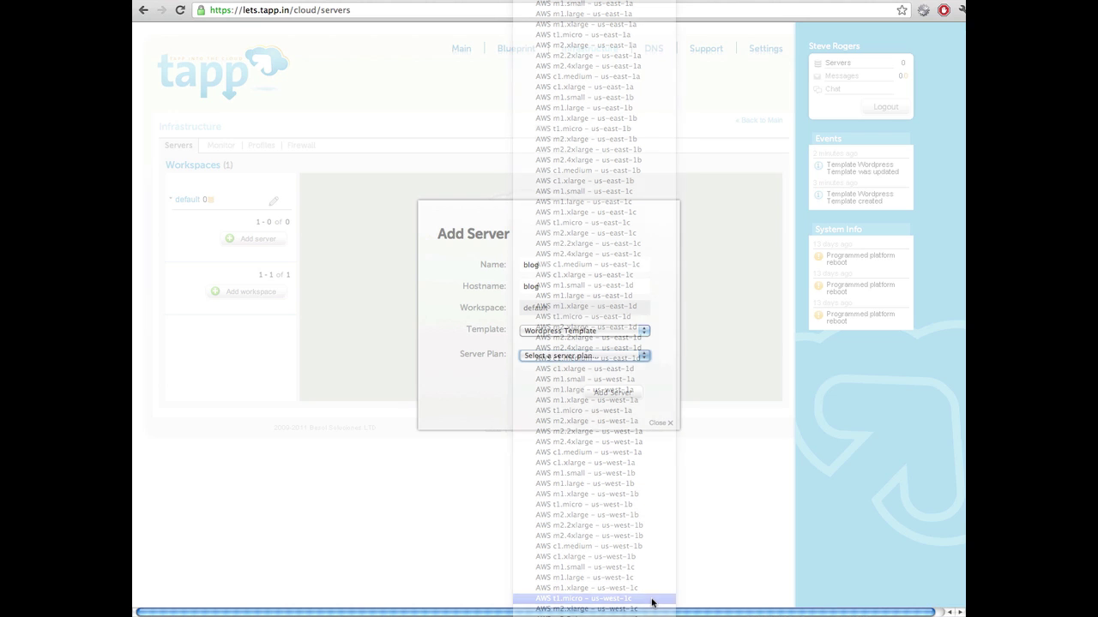
pyautogui.click(609, 393)
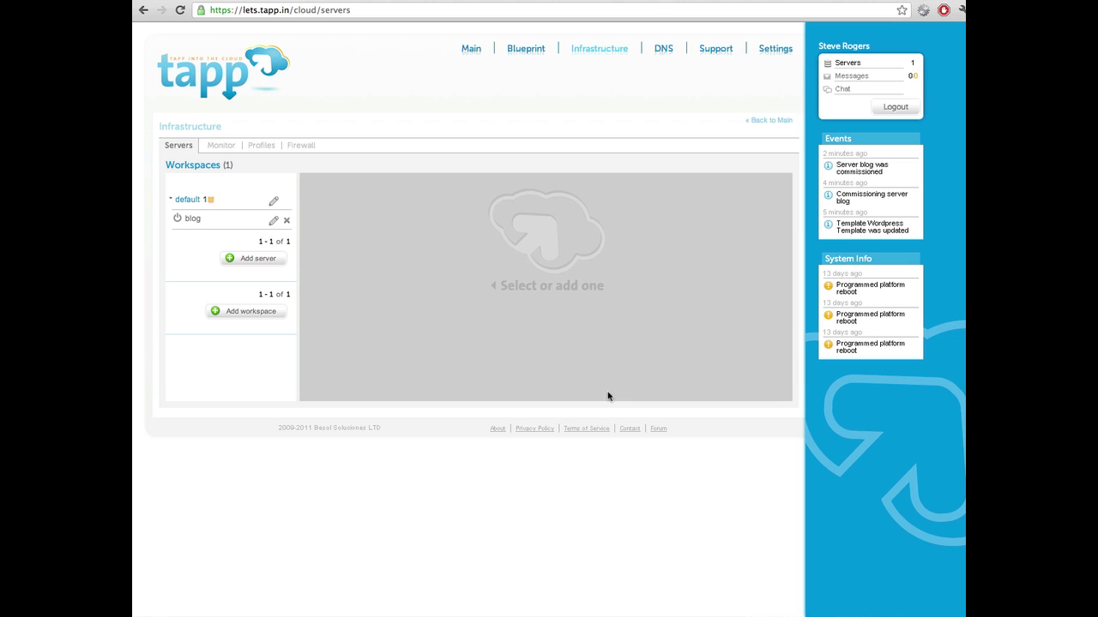
# - Boot the blog server in the default workspace and open its log
pyautogui.click(203, 227)
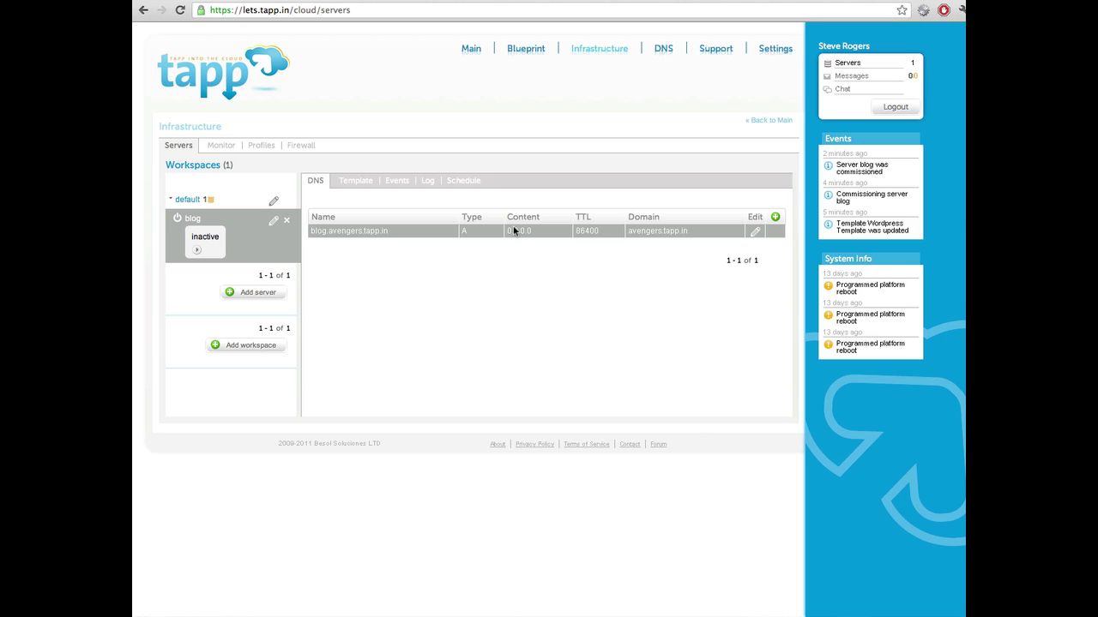
pyautogui.click(198, 254)
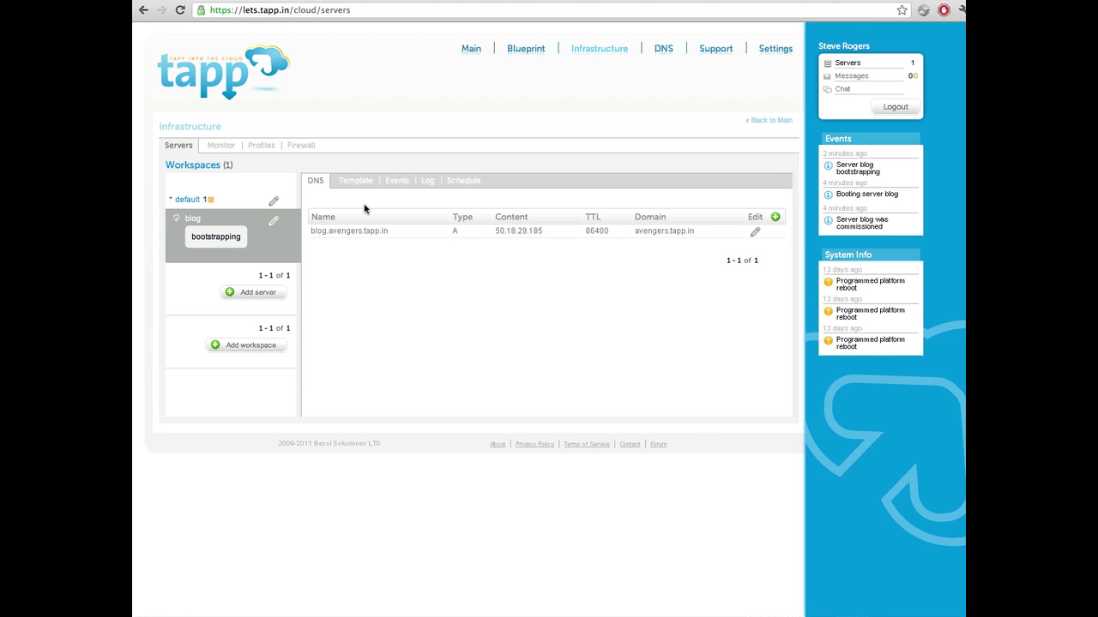
pyautogui.click(423, 184)
pyautogui.click(422, 184)
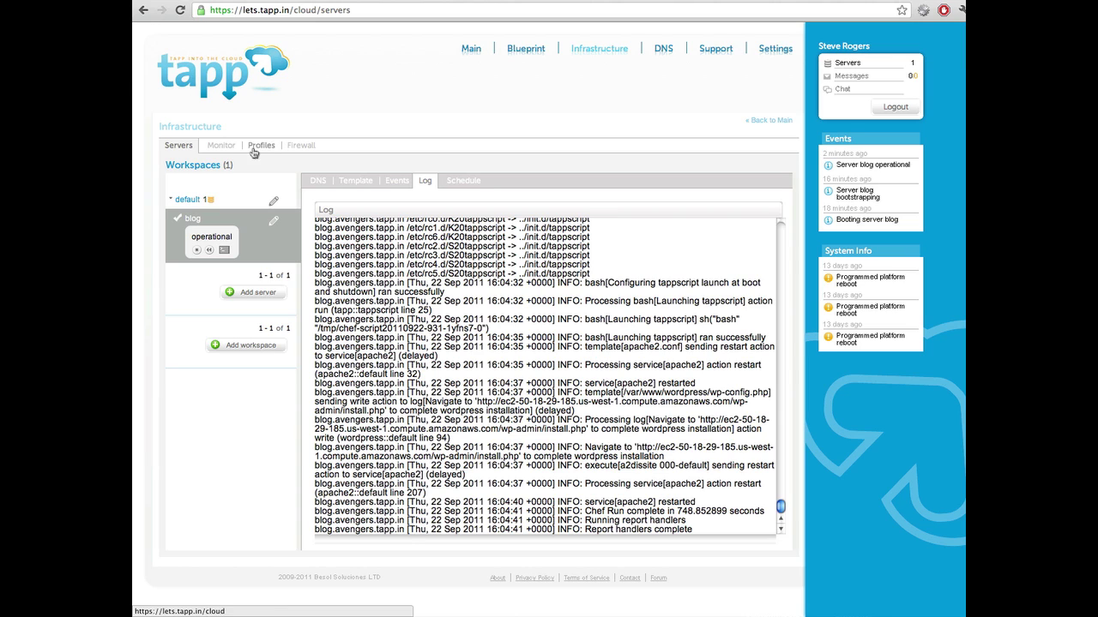
# - Copy the blog server's DNS name, blog.avengers.tapp.in, and open that address in a new browser tab
pyautogui.click(317, 180)
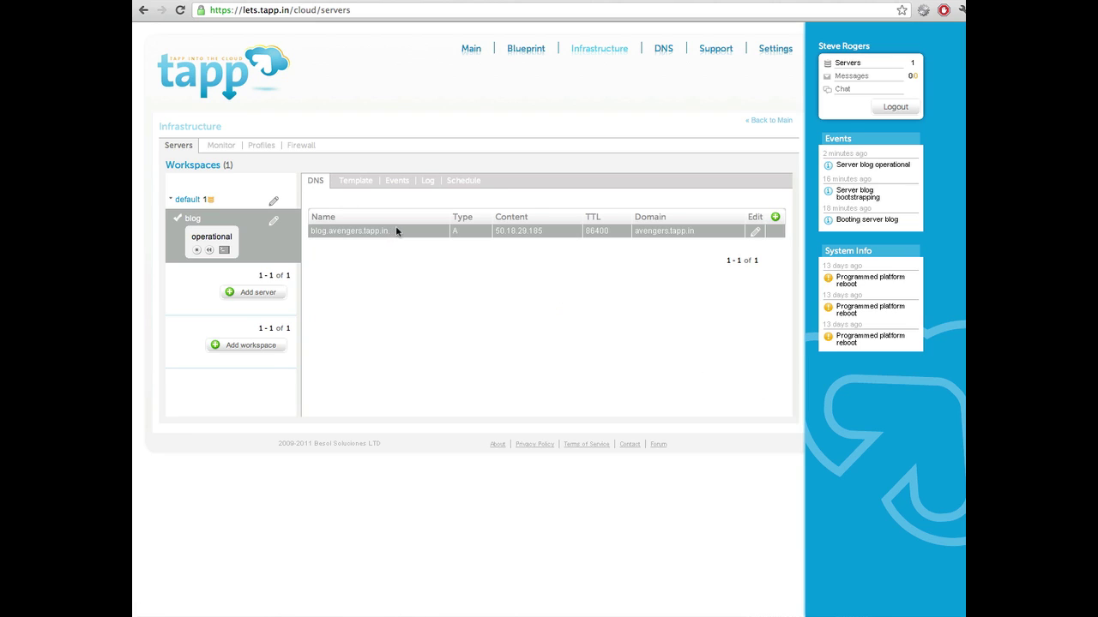
pyautogui.moveTo(390, 231); pyautogui.dragTo(310, 232)
pyautogui.hotkey('ctrl', 'c')
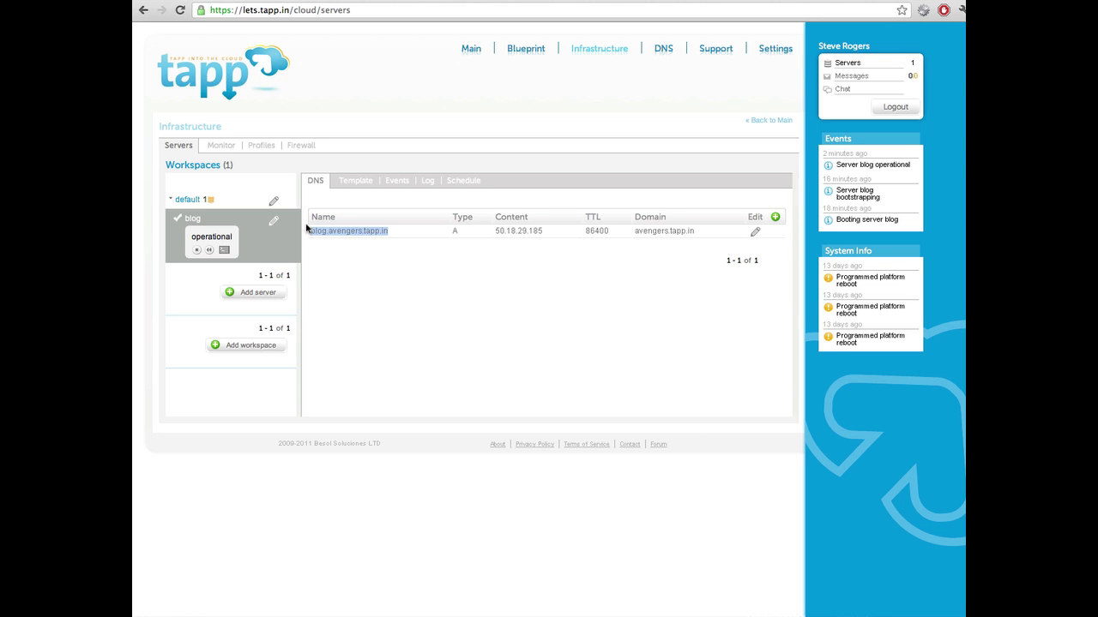
pyautogui.hotkey('ctrl', 't')
pyautogui.hotkey('ctrl', 'v')
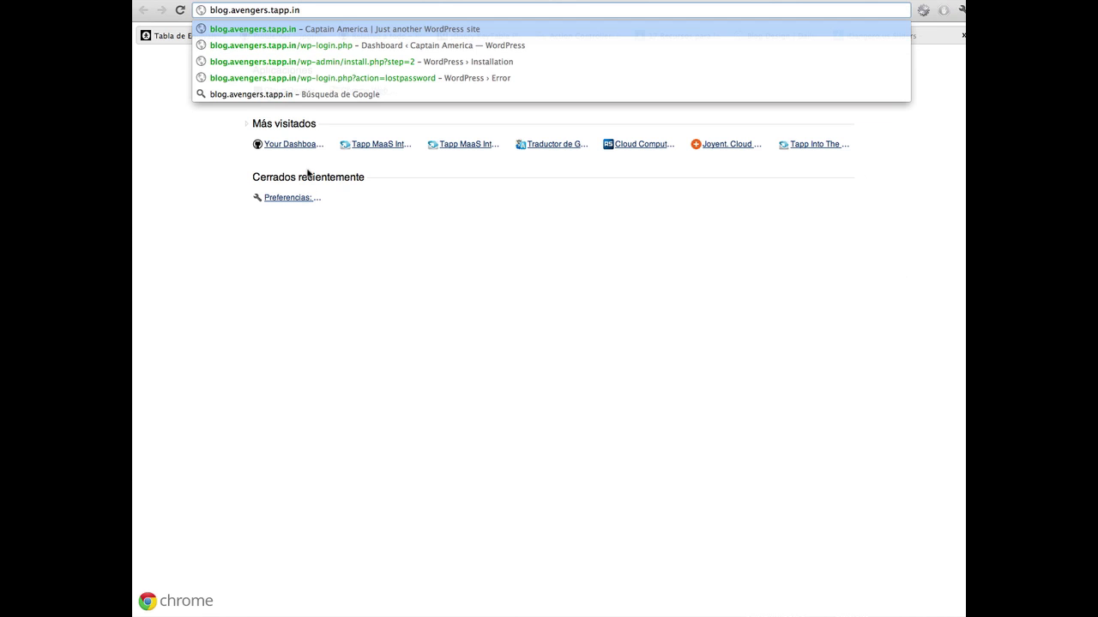
pyautogui.press('Return')
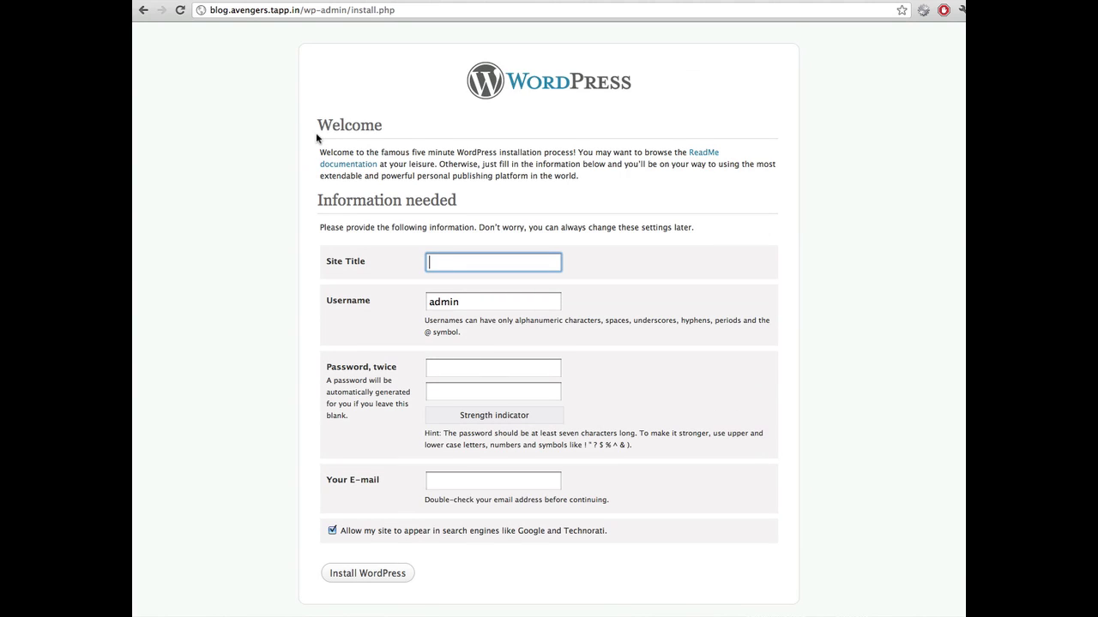
# - Set the WordPress site title to Avengers Blog and enter the administrator's username
pyautogui.write('Ave')
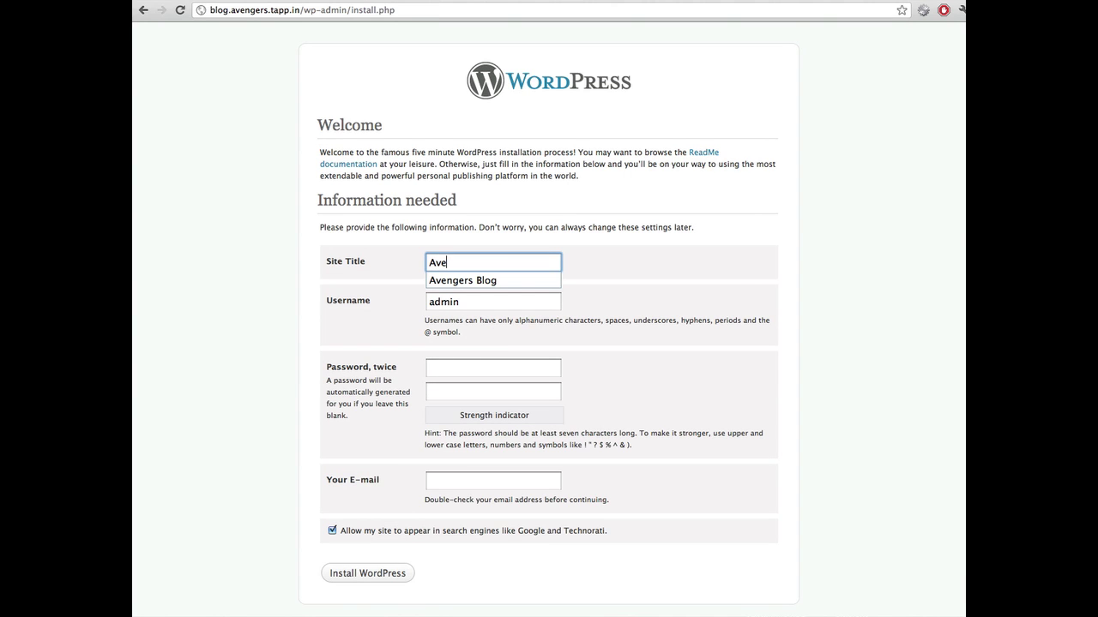
pyautogui.press('Down')
pyautogui.press('Return')
pyautogui.press('Tab')
pyautogui.write('s')
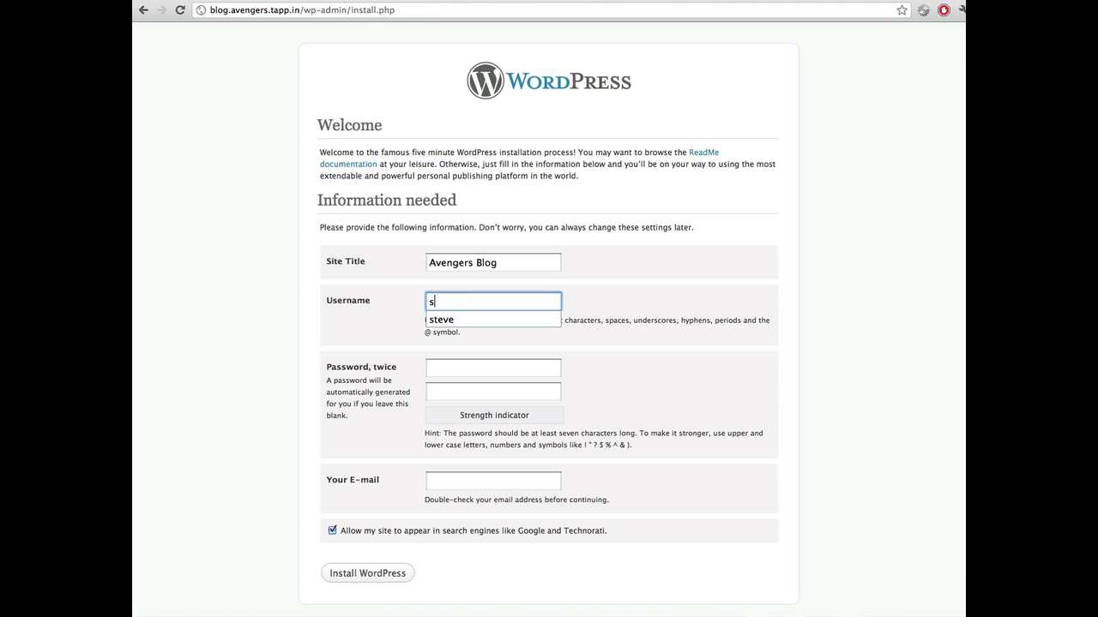
pyautogui.write('teve')
pyautogui.press('Down')
pyautogui.press('Tab')
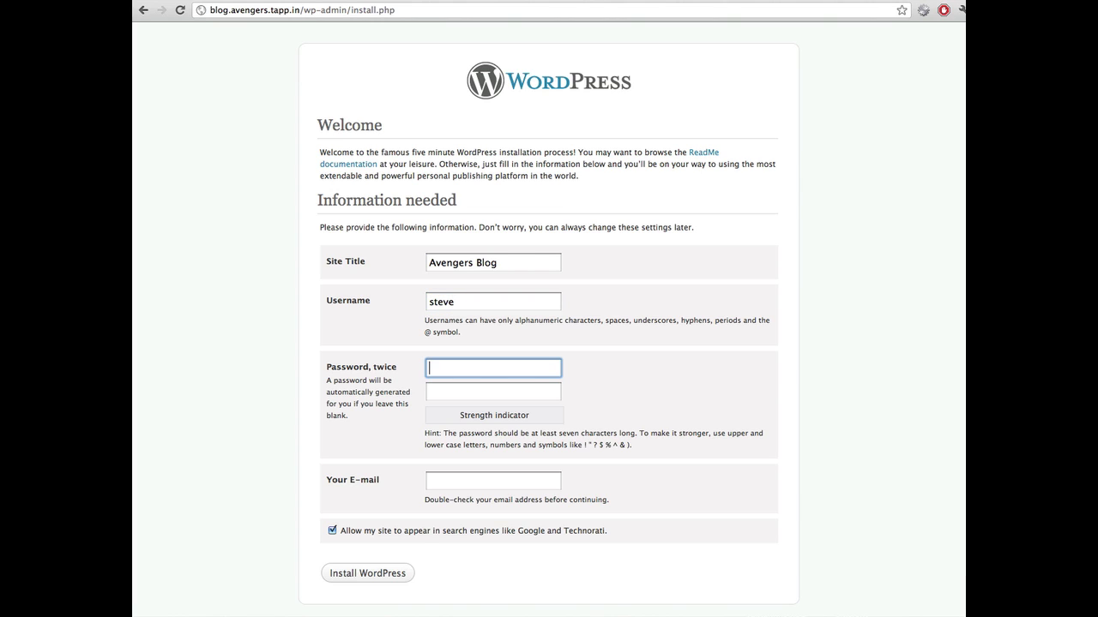
# - Enter the account password in both password fields and fill in the administrator's e-mail address
pyautogui.write('•••••••')
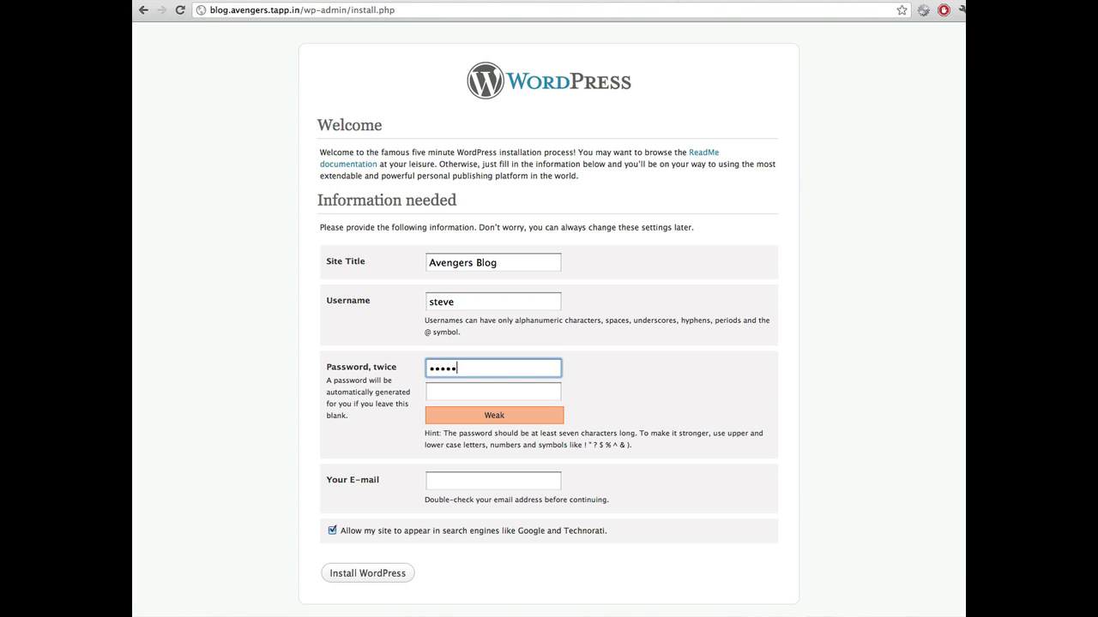
pyautogui.press('Tab')
pyautogui.write('•••••••')
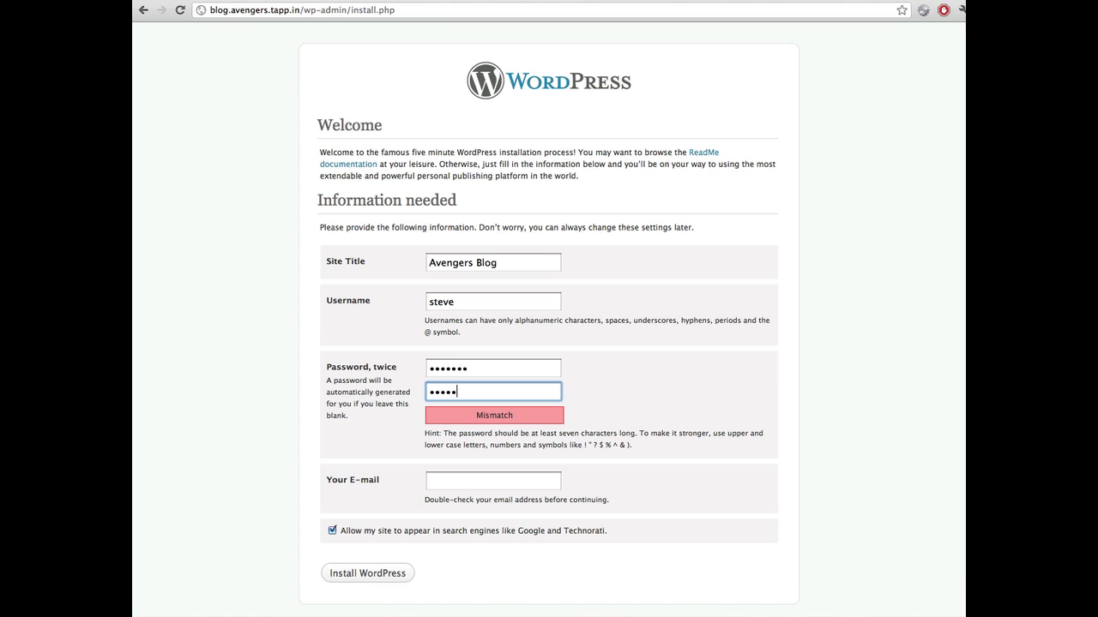
pyautogui.press('Tab')
pyautogui.write('ste')
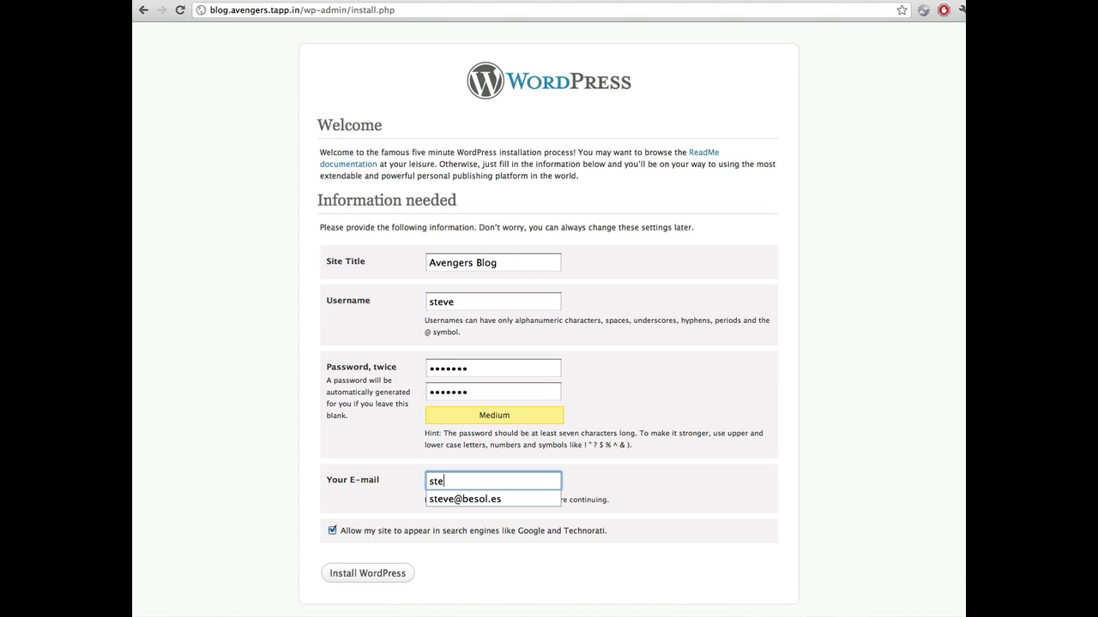
pyautogui.press('Down')
pyautogui.press('Return')
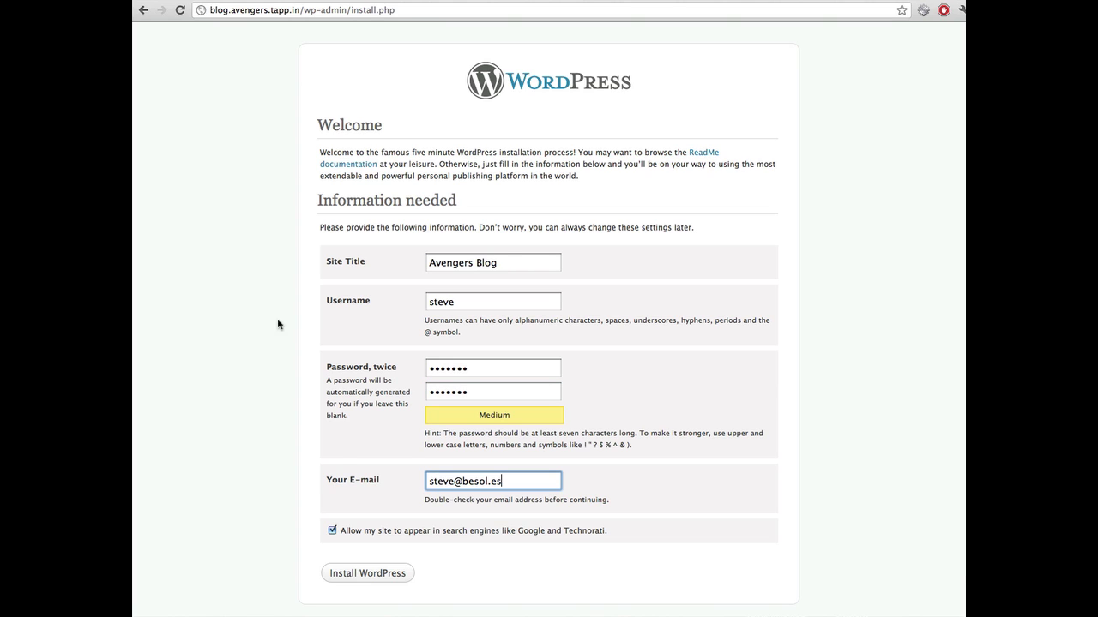
# - Run the WordPress installation and log in to the new site with the administrator's username and account password
pyautogui.click(368, 574)
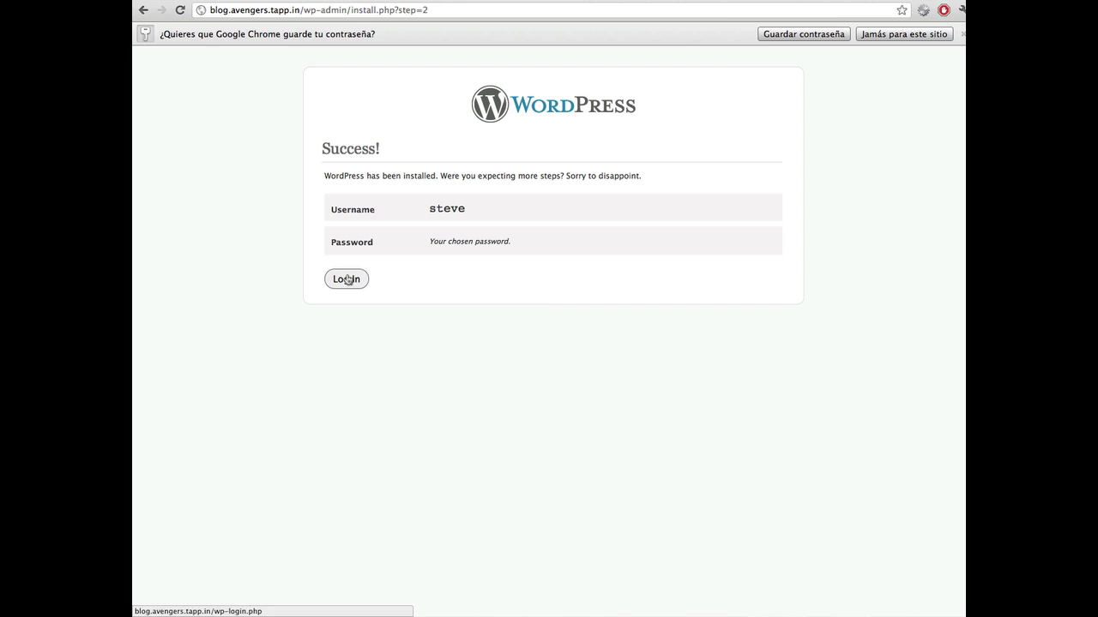
pyautogui.click(346, 279)
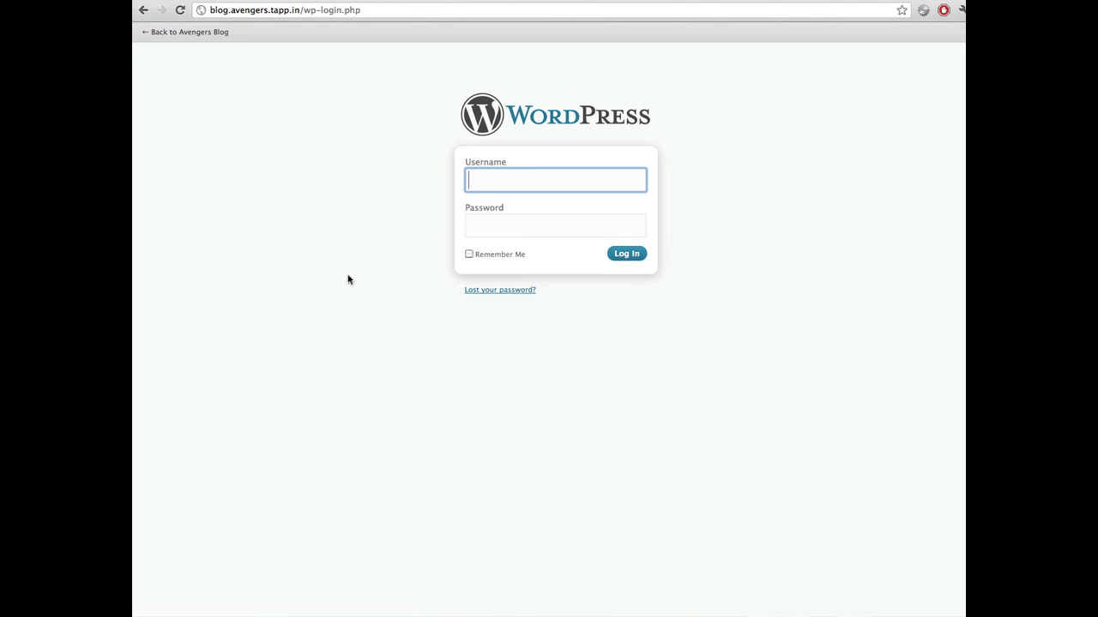
pyautogui.write('steve')
pyautogui.press('Tab')
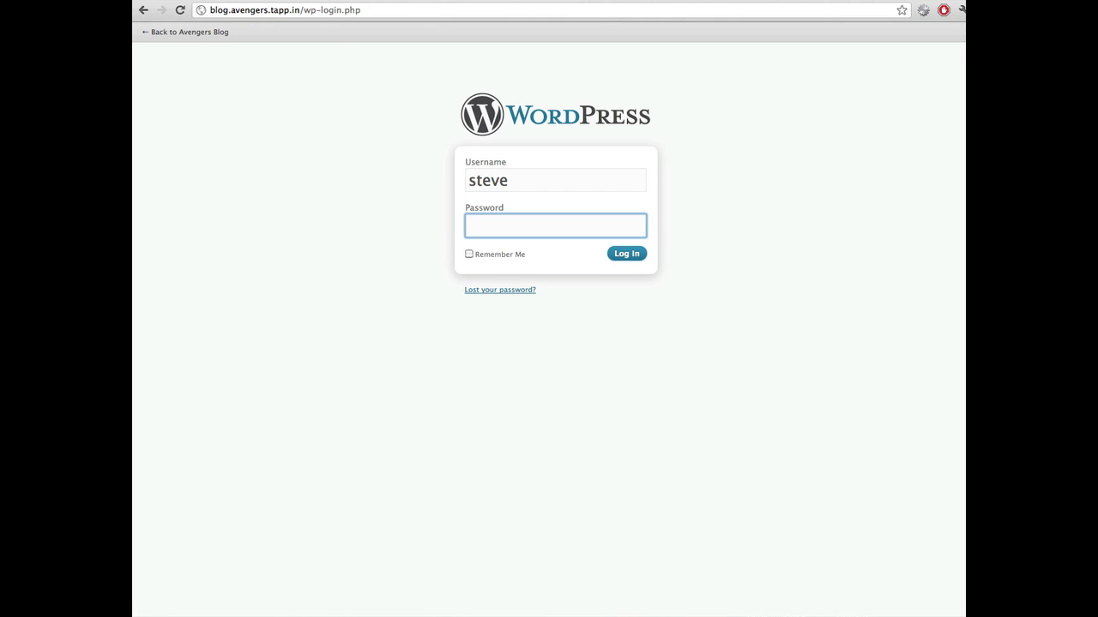
pyautogui.write('*******')
pyautogui.press('Return')
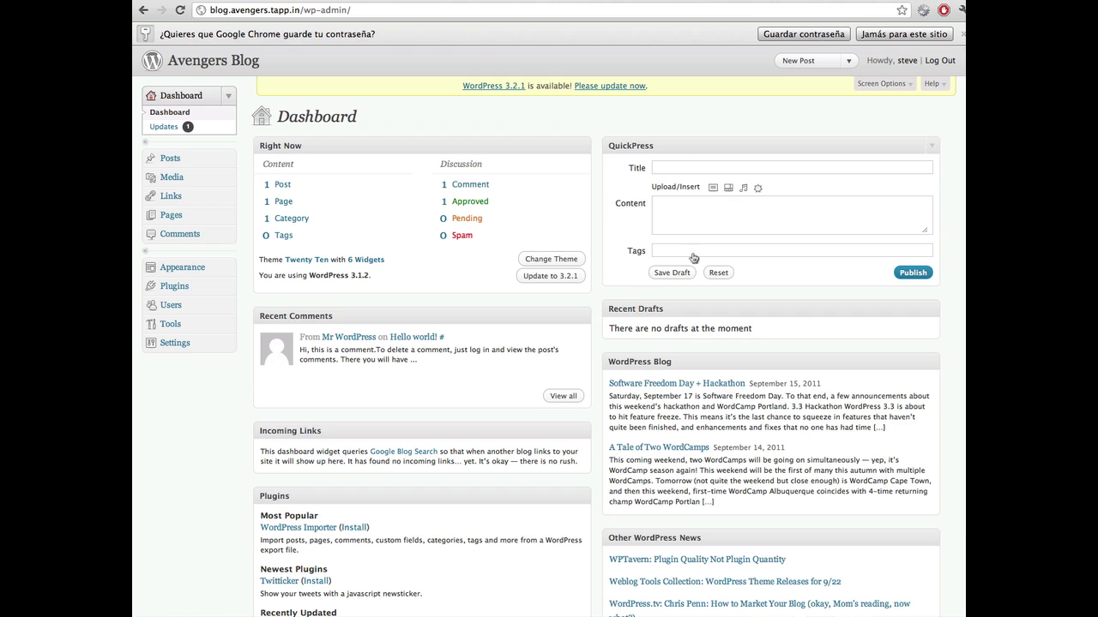
# - Publish a quick post titled "Hello all Avengers Fans" with the content "My name is Captain America :D"
pyautogui.click(671, 166)
pyautogui.write('Hello all Avengers FansMy')
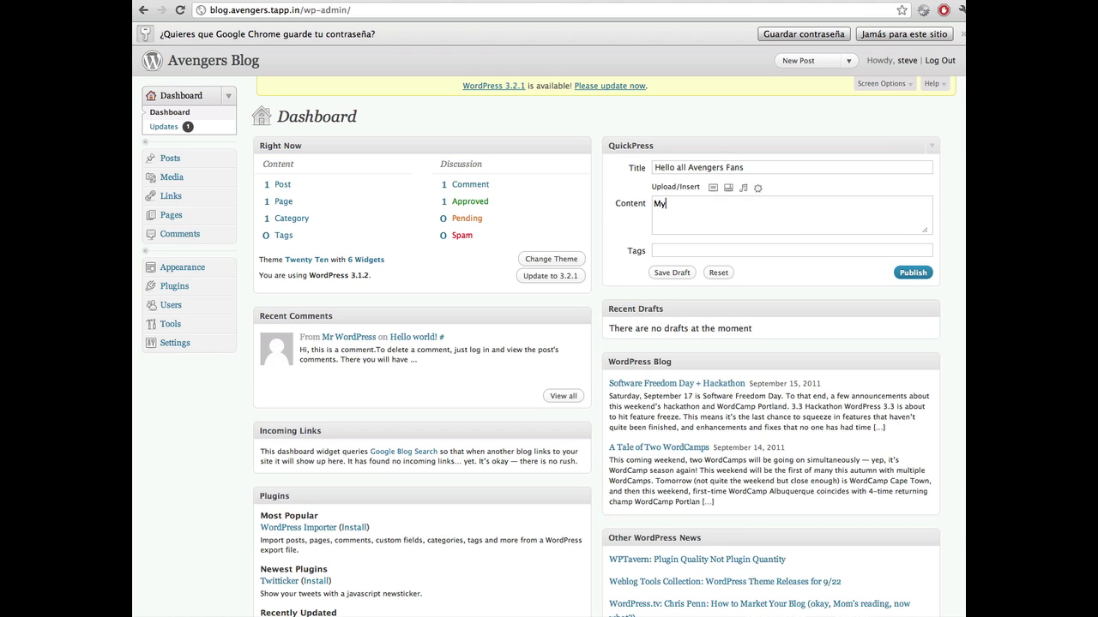
pyautogui.write(' name is Captain America :D')
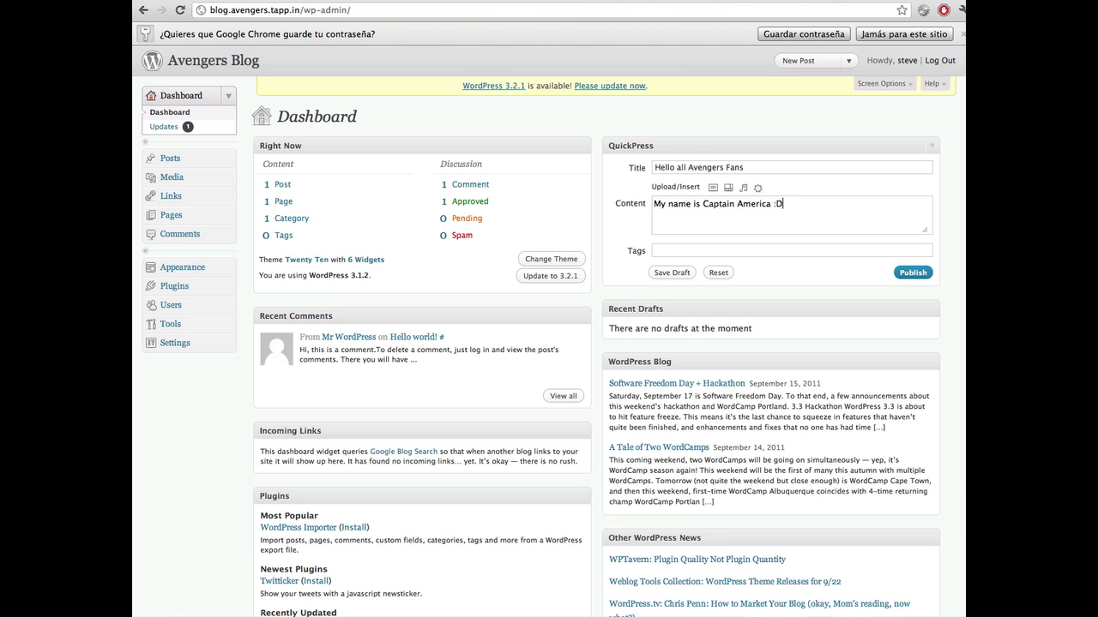
pyautogui.click(913, 273)
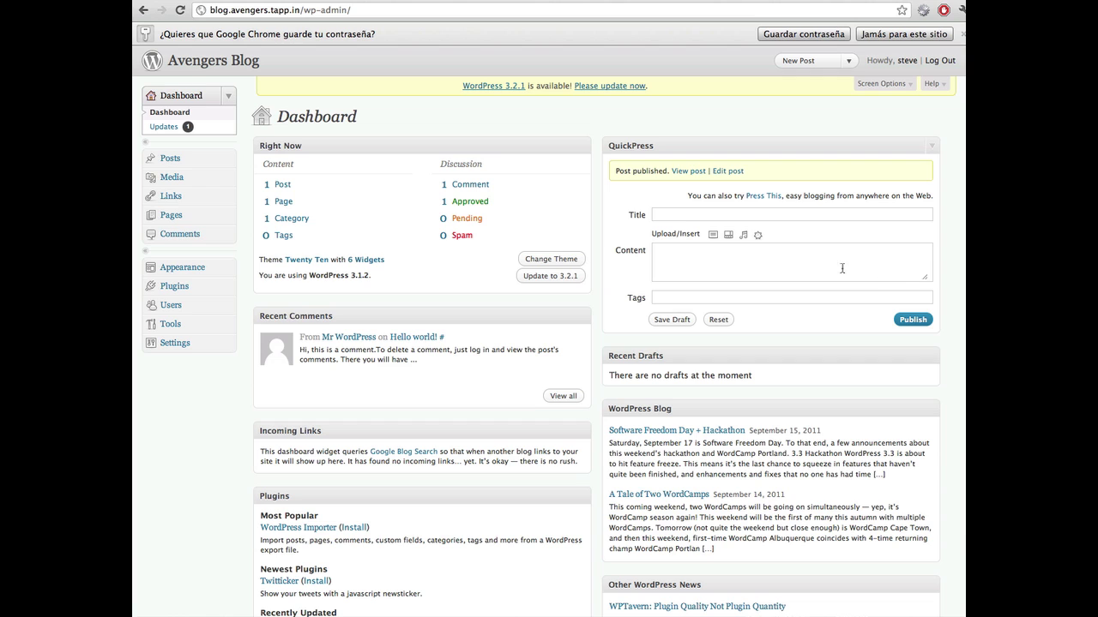
# - Log out of WordPress and open the blog's public home page at blog.avengers.tapp.in
pyautogui.click(939, 62)
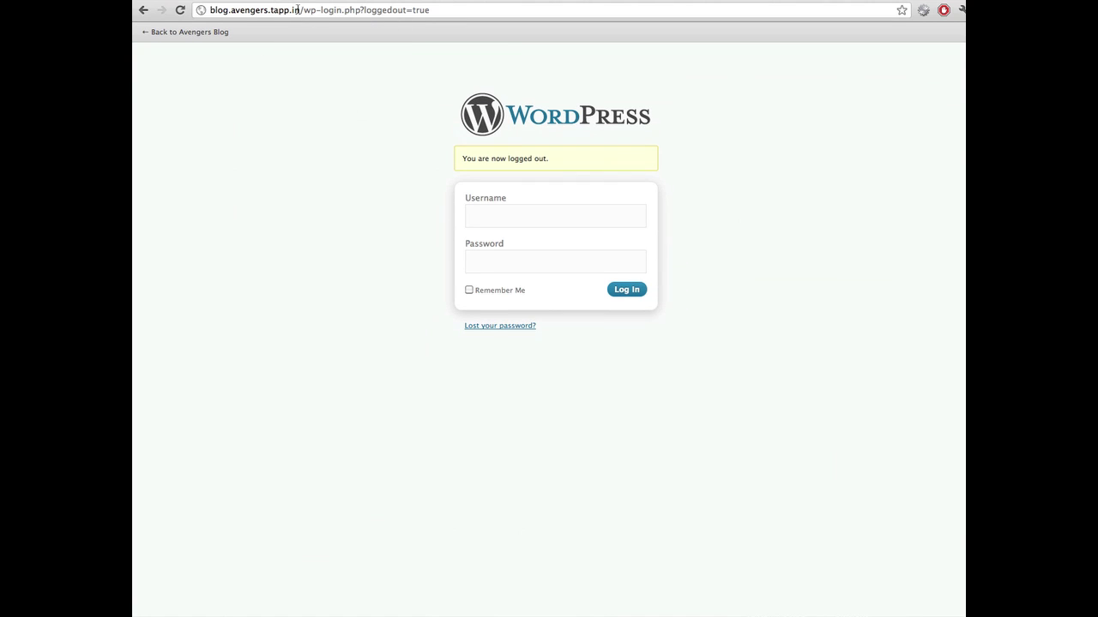
pyautogui.moveTo(299, 10); pyautogui.dragTo(486, 12)
pyautogui.press('BackSpace')
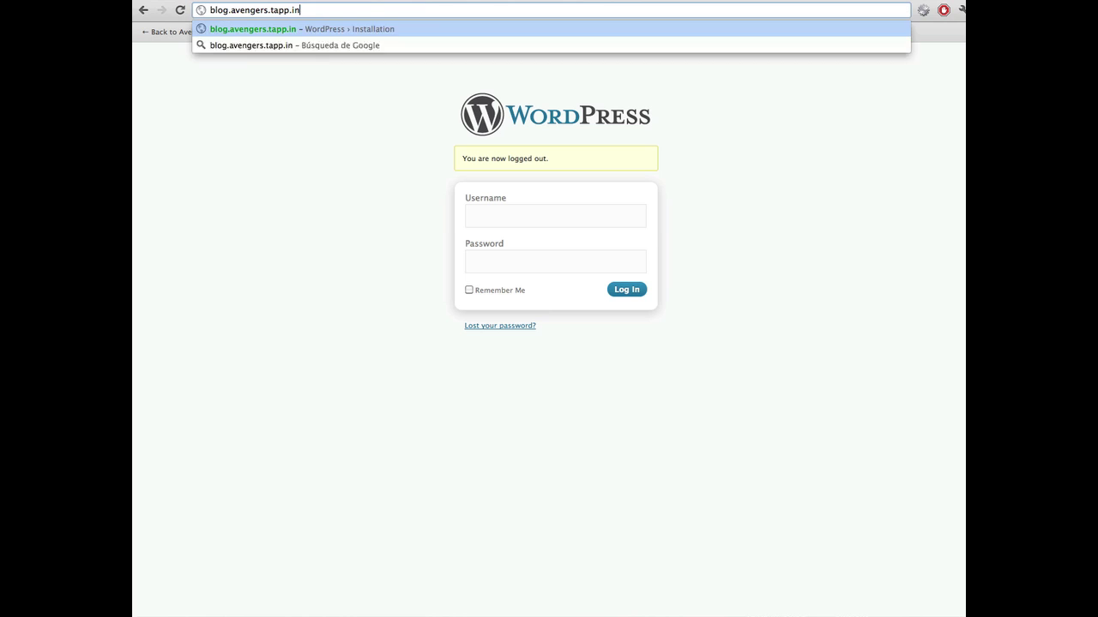
pyautogui.press('Return')
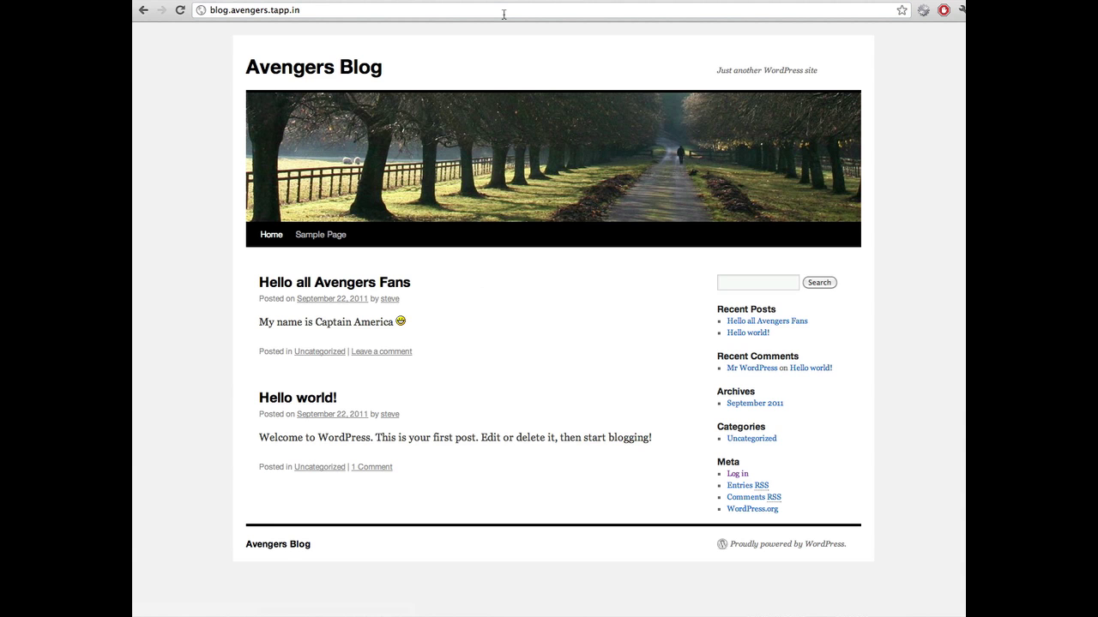